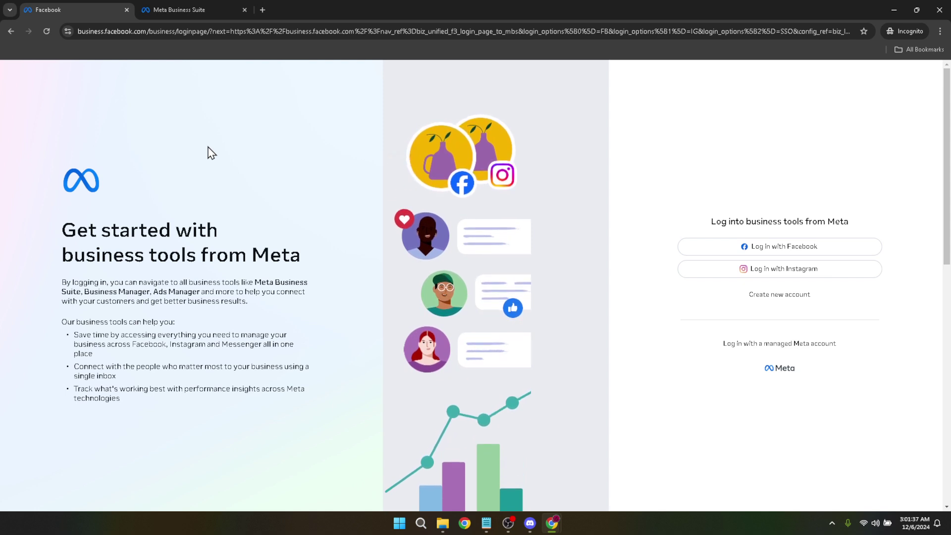
click(145, 31)
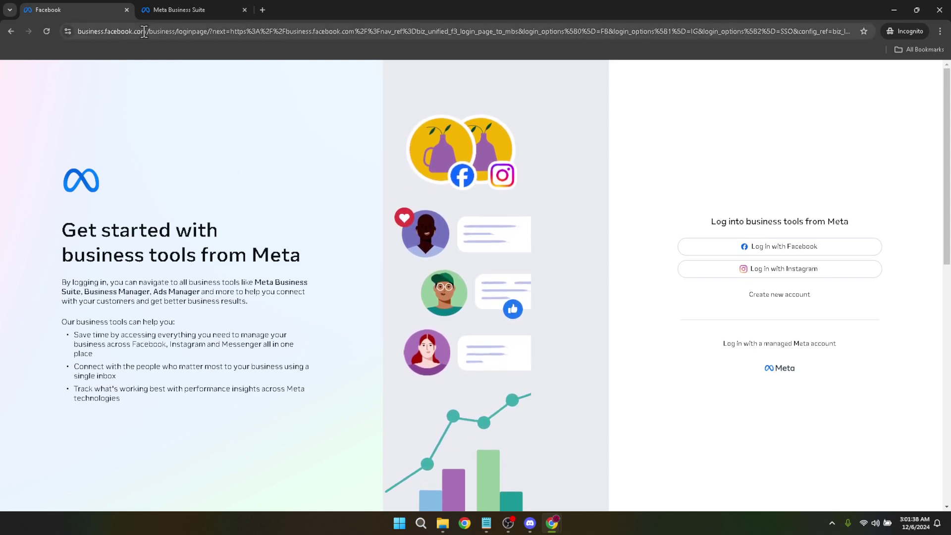
drag(145, 31, 12, 31)
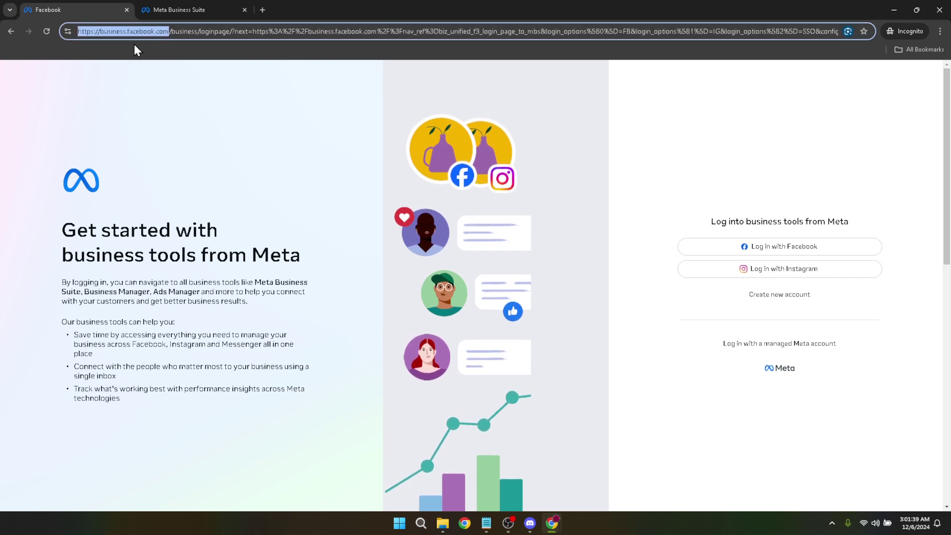
click(203, 90)
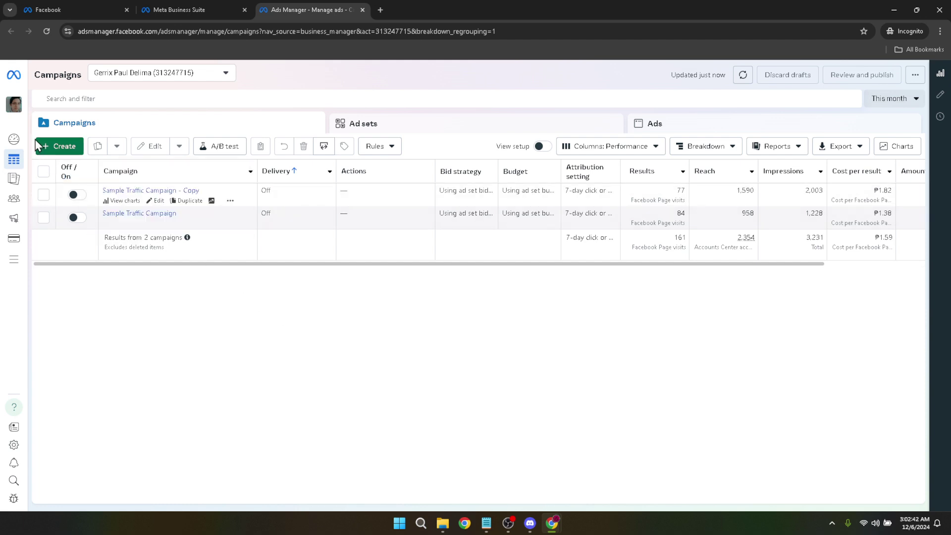
Step: Go to the Account Overview page from the Ads Manager left sidebar
click(14, 141)
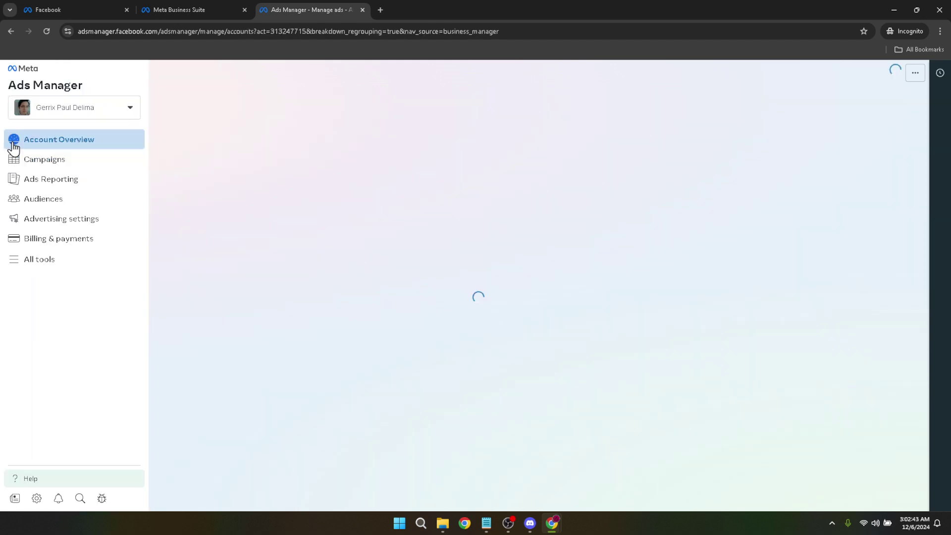